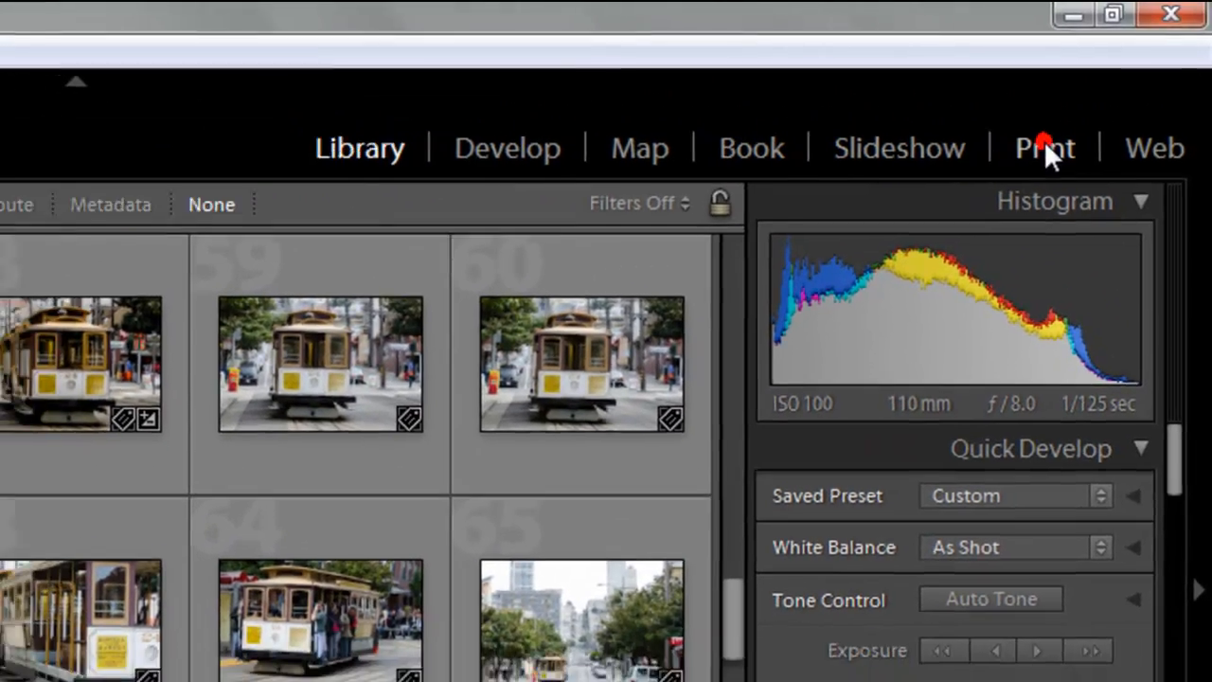
Step: Open the Print module and browse the built-in Lightroom templates in the Template Browser
{"action": "left_click", "coordinate": [1037, 156]}
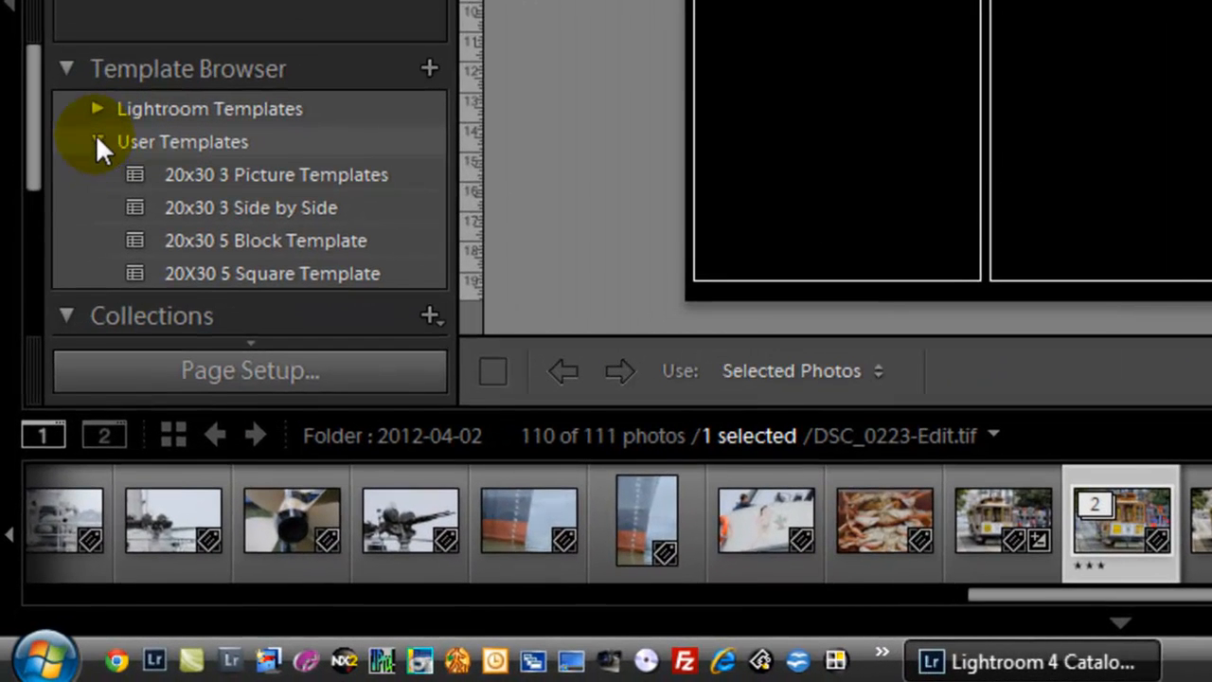
{"action": "left_click", "coordinate": [97, 142]}
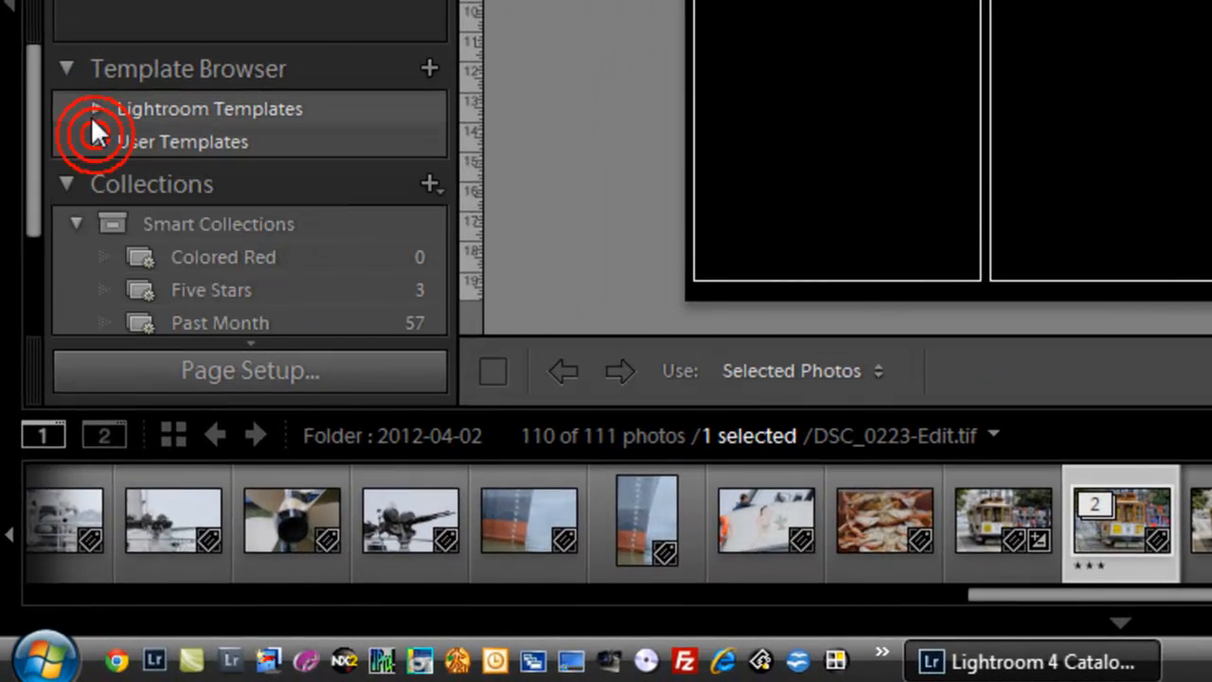
{"action": "left_click", "coordinate": [96, 109]}
{"action": "left_click_drag", "start_coordinate": [32, 86], "coordinate": [40, 180]}
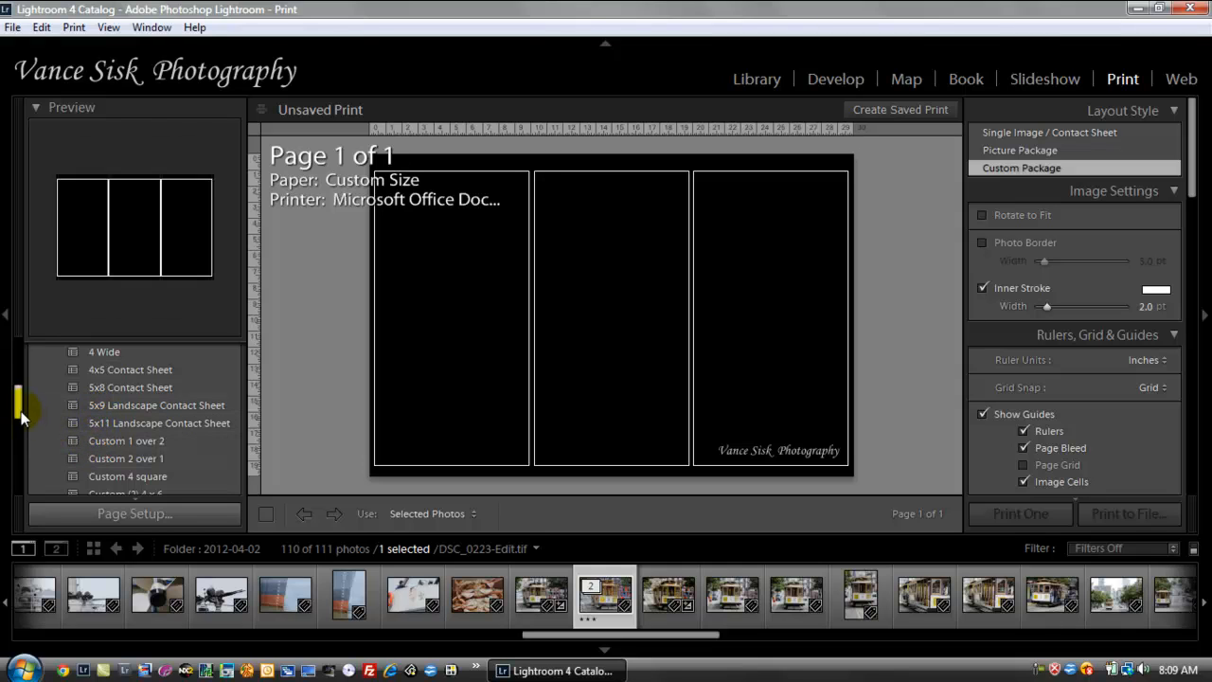
{"action": "left_click_drag", "start_coordinate": [21, 417], "coordinate": [19, 436]}
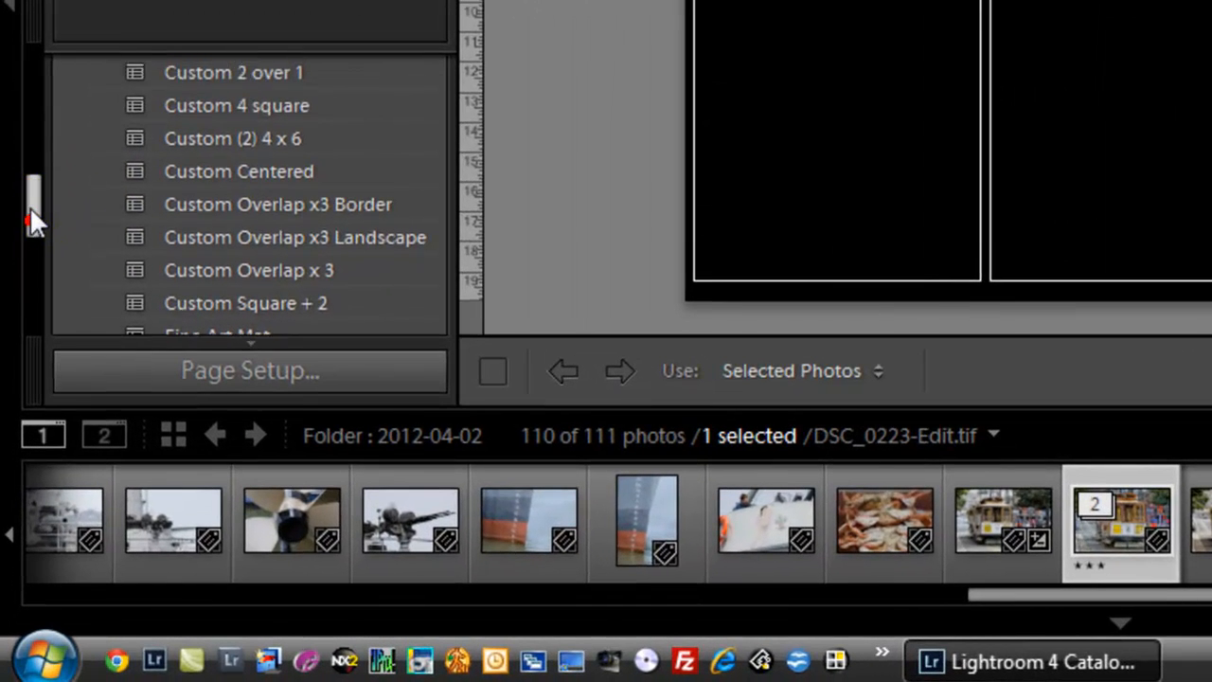
{"action": "left_click_drag", "start_coordinate": [30, 218], "coordinate": [31, 88]}
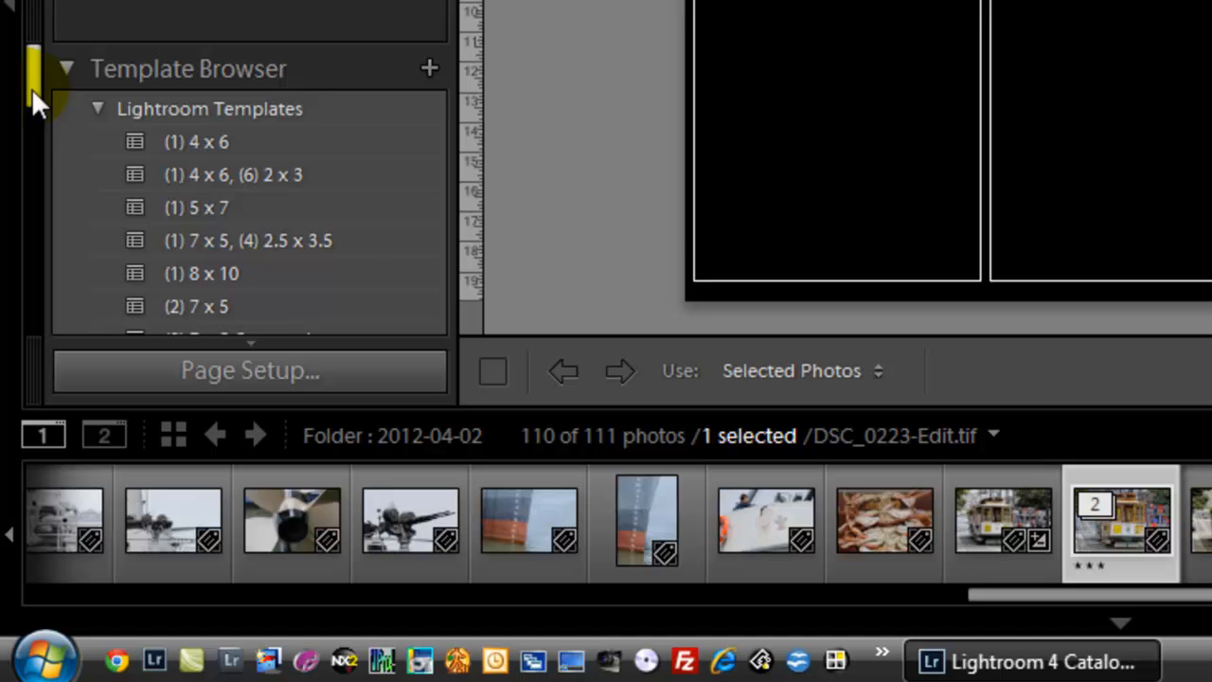
Step: Preview the user template 20x30 3 Picture Templates and apply 20x30 3 Side by Side to the page
{"action": "left_click", "coordinate": [99, 107]}
{"action": "left_click", "coordinate": [97, 141]}
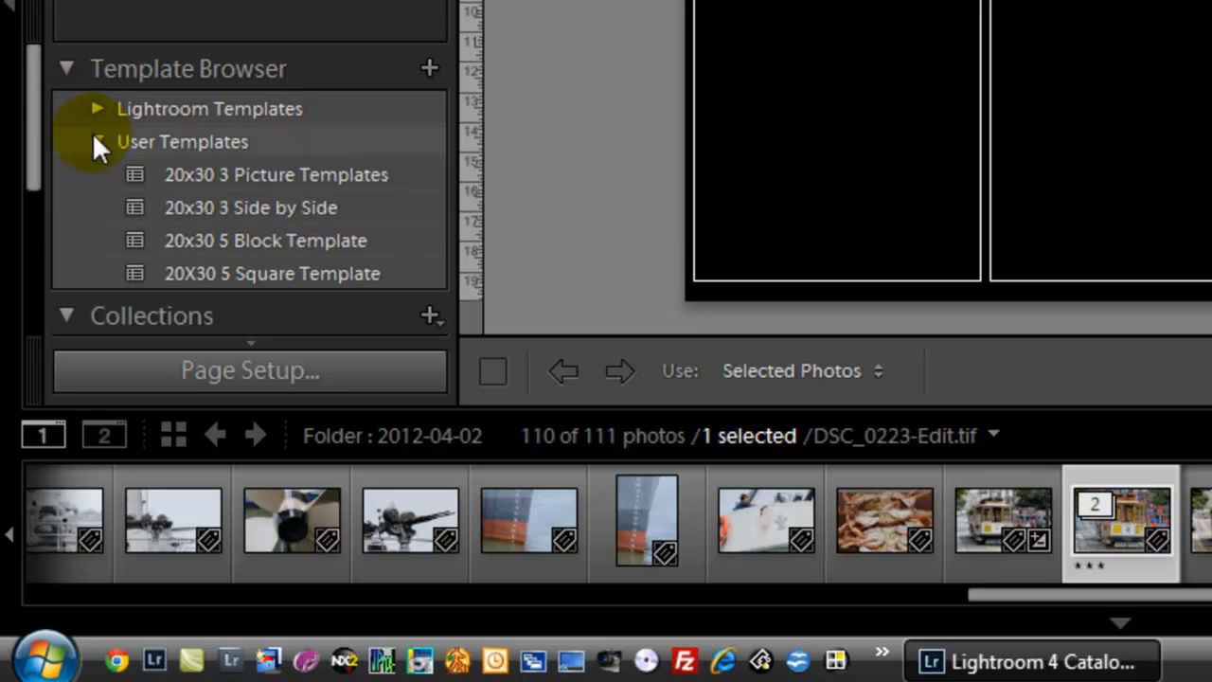
{"action": "left_click", "coordinate": [201, 177]}
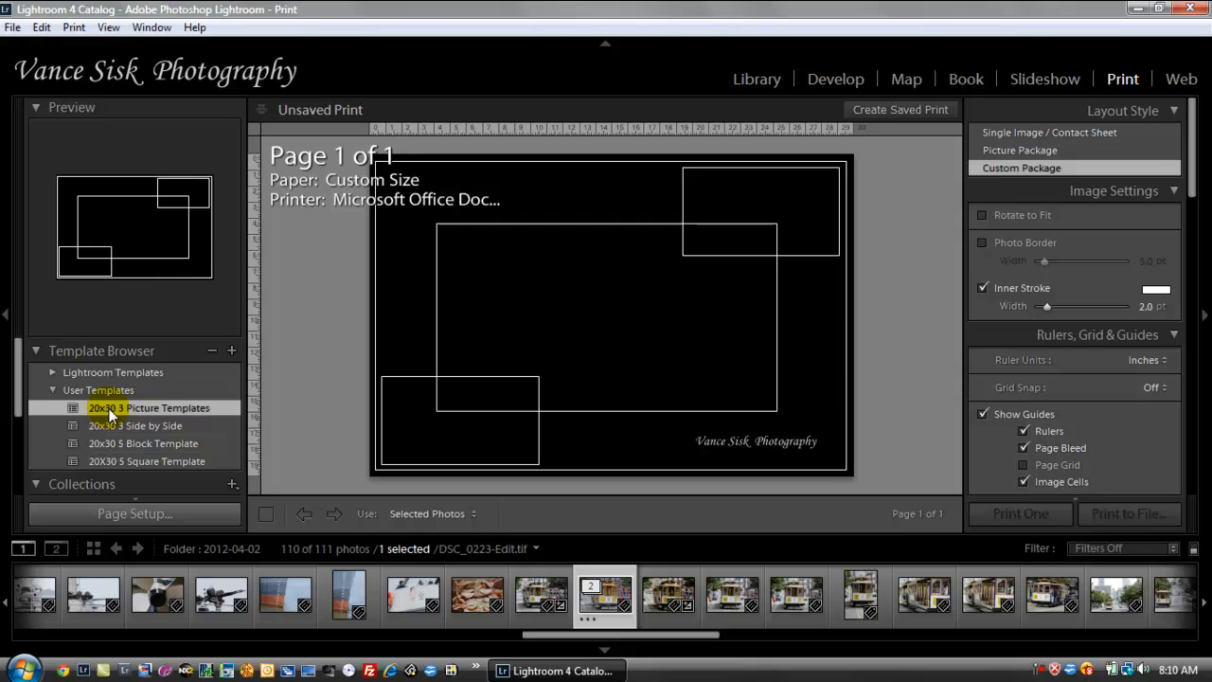
{"action": "left_click", "coordinate": [101, 428]}
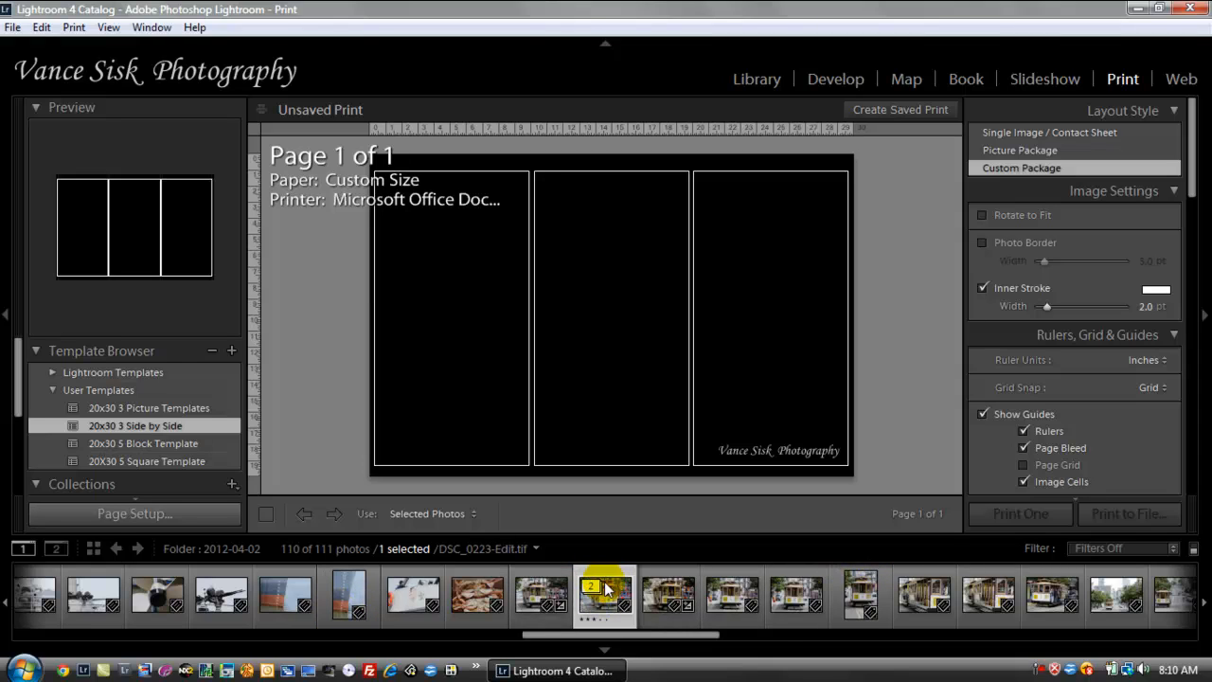
Step: Fill the three cells from left to right with the cable car DSC_0223-Edit.tif, red bridge DSC_0233-Edit.tif and night bridge DSC_0273.NEF
{"action": "left_click_drag", "start_coordinate": [607, 589], "coordinate": [460, 320]}
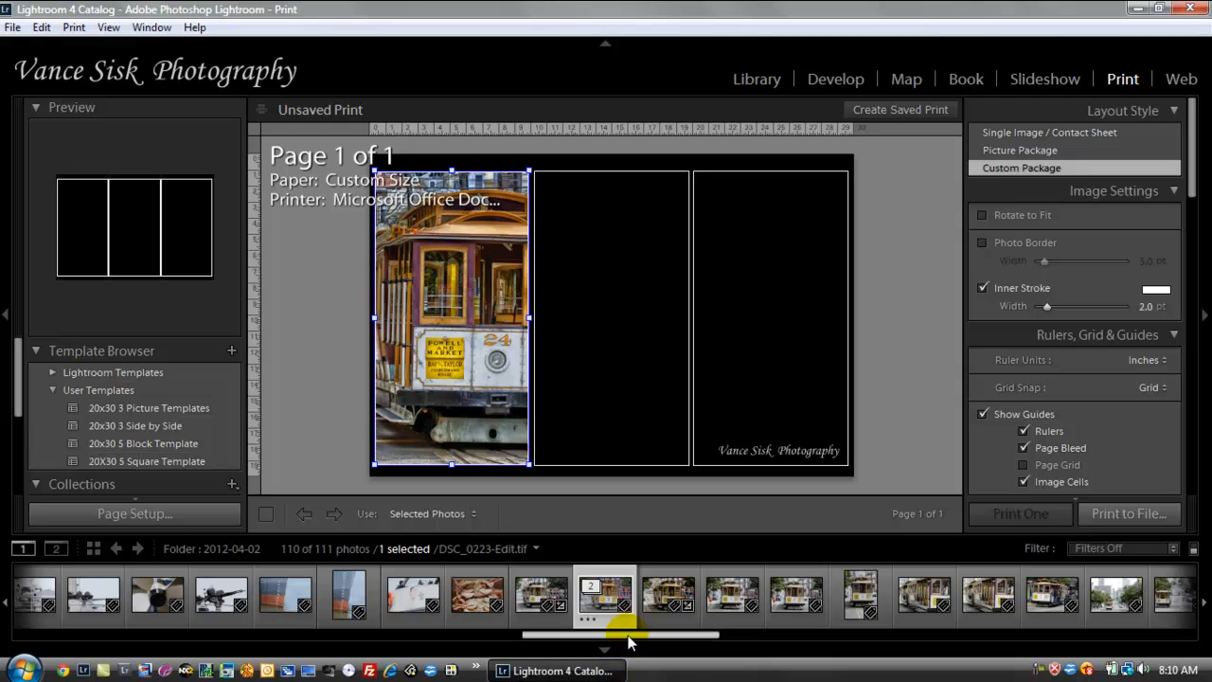
{"action": "left_click_drag", "start_coordinate": [630, 634], "coordinate": [753, 634]}
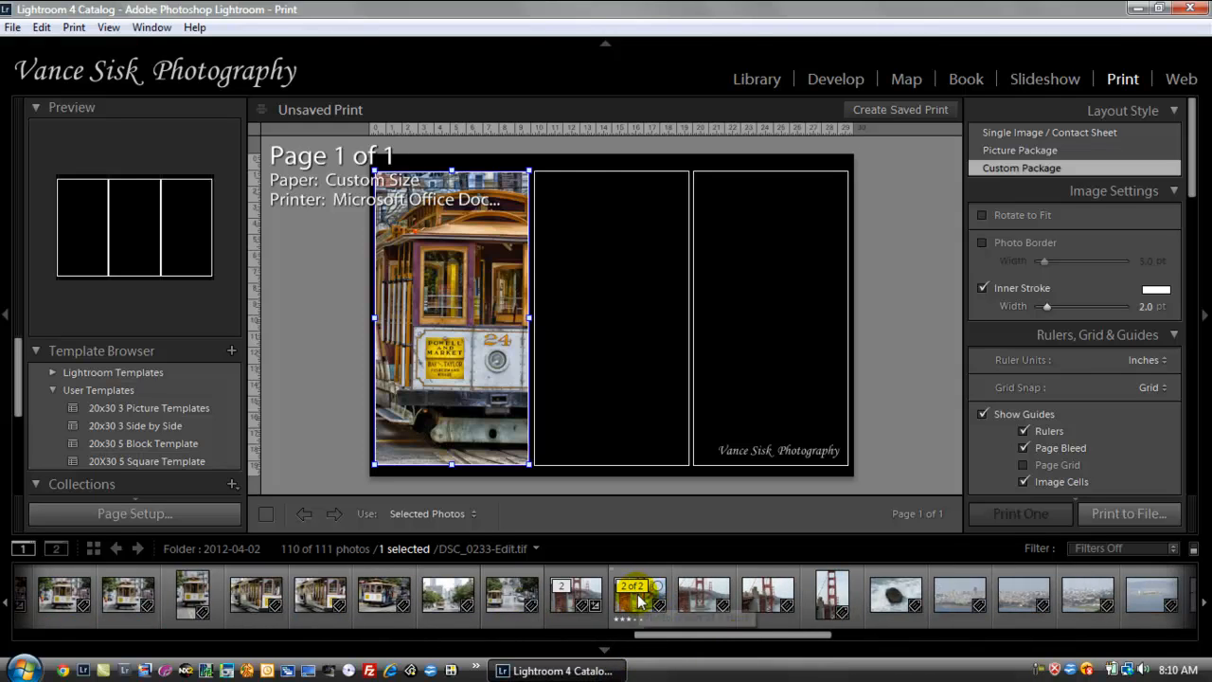
{"action": "left_click_drag", "start_coordinate": [642, 595], "coordinate": [598, 317]}
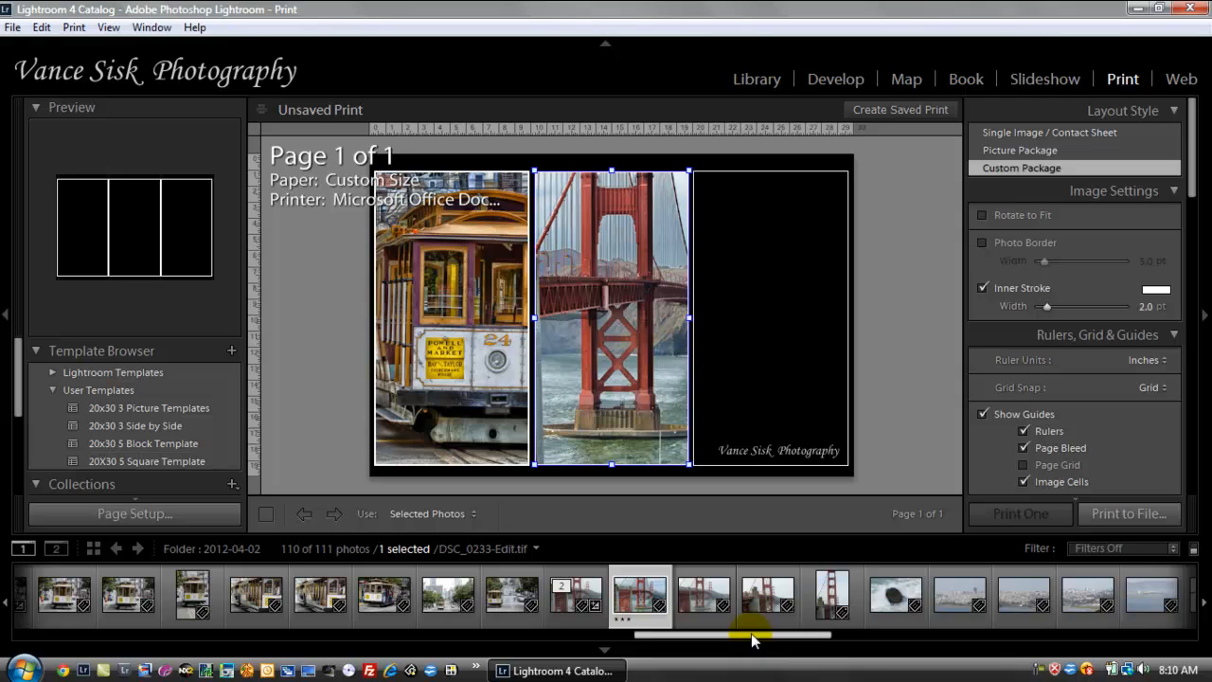
{"action": "left_click_drag", "start_coordinate": [753, 639], "coordinate": [1110, 641]}
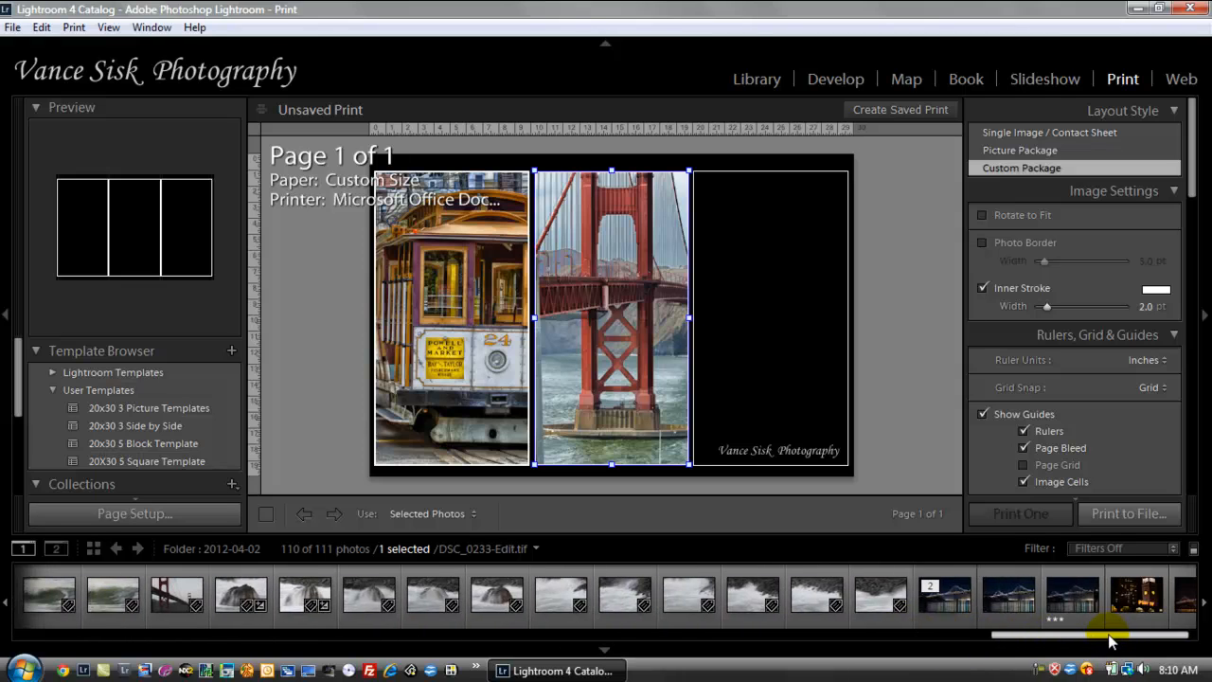
{"action": "left_click", "coordinate": [1071, 599]}
{"action": "left_click_drag", "start_coordinate": [1070, 599], "coordinate": [772, 336]}
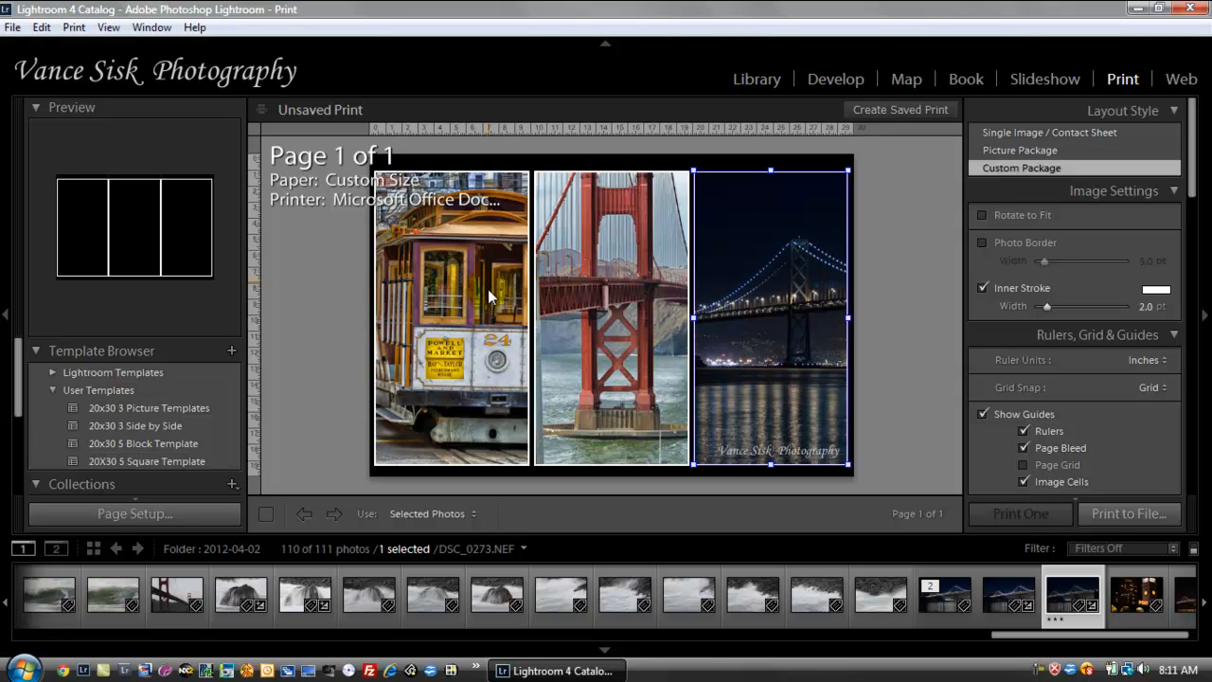
Step: Reposition each photo within its cell, shifting the red bridge left and the night bridge right
{"action": "left_click", "coordinate": [451, 384]}
{"action": "left_click", "coordinate": [452, 318]}
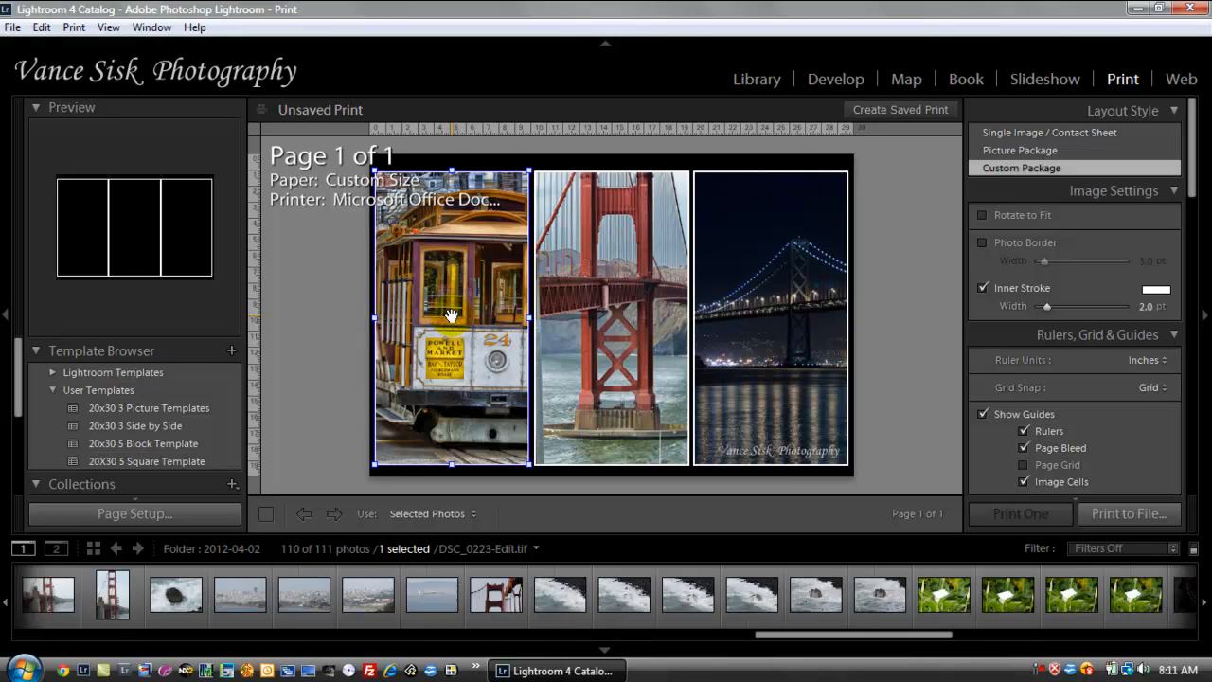
{"action": "mouse_move", "coordinate": [447, 318]}
{"action": "left_mouse_down"}
{"action": "mouse_move", "coordinate": [418, 315]}
{"action": "mouse_move", "coordinate": [444, 309]}
{"action": "mouse_move", "coordinate": [428, 315]}
{"action": "mouse_move", "coordinate": [455, 327]}
{"action": "left_mouse_up"}
{"action": "left_click", "coordinate": [623, 325]}
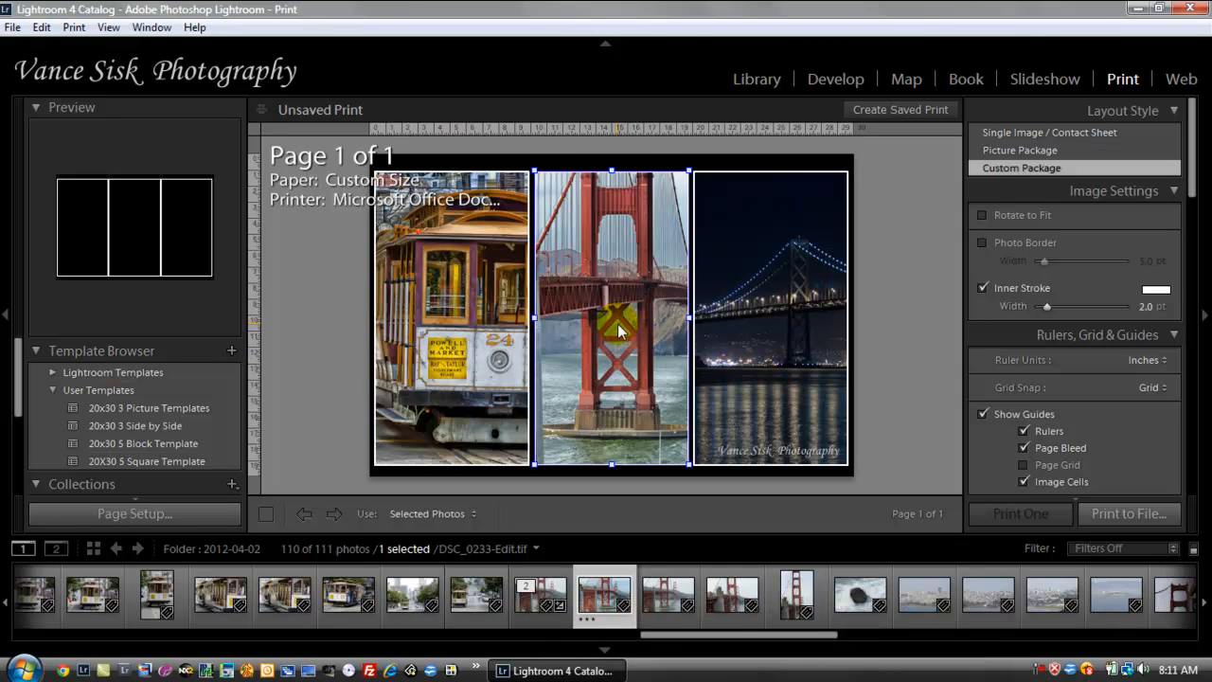
{"action": "left_click_drag", "start_coordinate": [617, 327], "coordinate": [574, 325]}
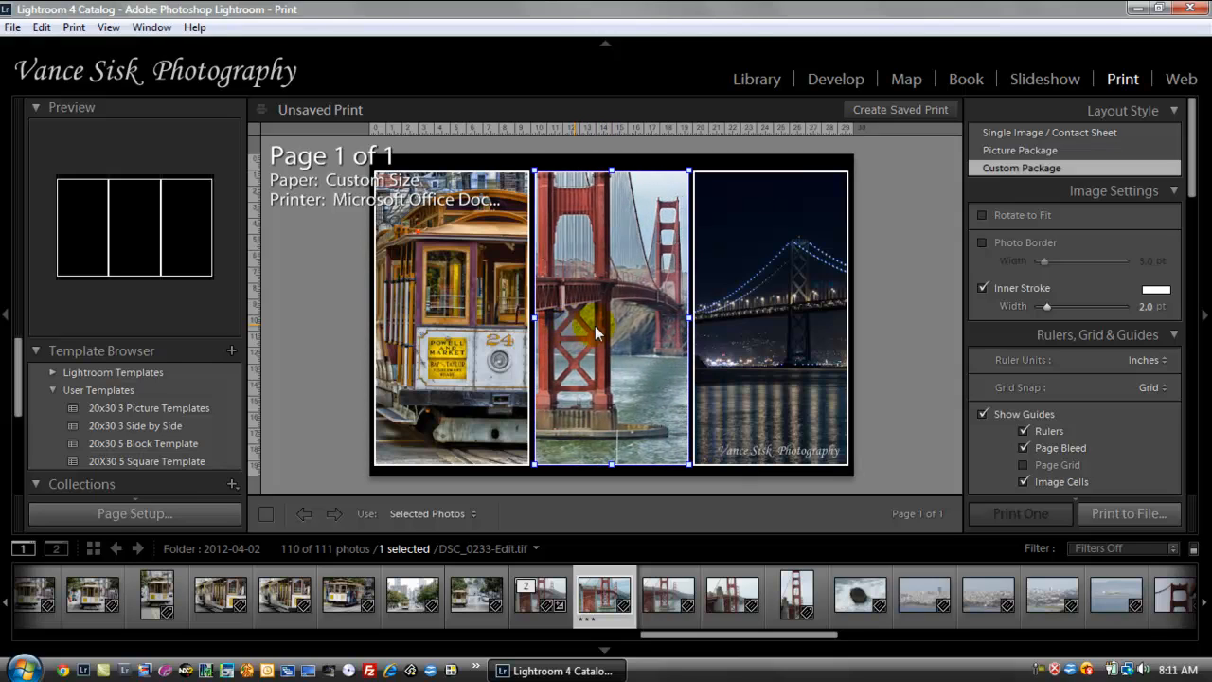
{"action": "left_click", "coordinate": [794, 328]}
{"action": "left_click_drag", "start_coordinate": [754, 332], "coordinate": [813, 326]}
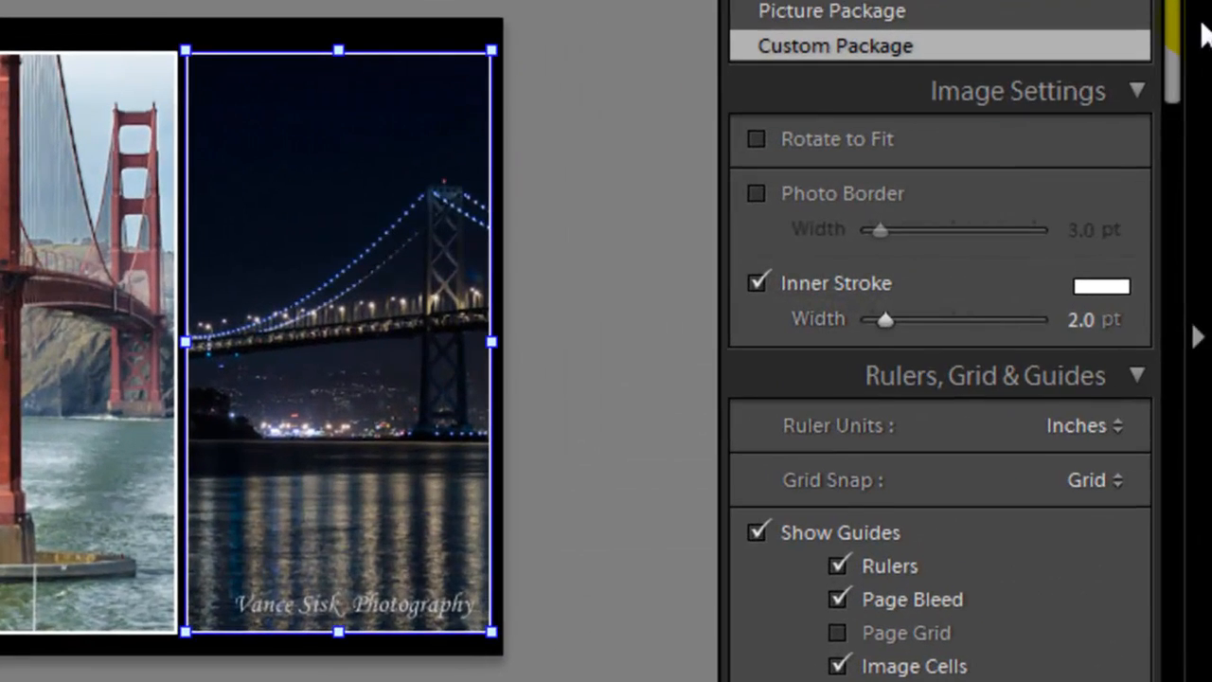
Step: Try out the photo border in the image settings and turn it back off, keeping the inner stroke enabled
{"action": "mouse_move", "coordinate": [1187, 17]}
{"action": "left_mouse_down"}
{"action": "mouse_move", "coordinate": [1183, 27]}
{"action": "mouse_move", "coordinate": [1171, 13]}
{"action": "mouse_move", "coordinate": [1185, 181]}
{"action": "mouse_move", "coordinate": [1201, 147]}
{"action": "left_mouse_up"}
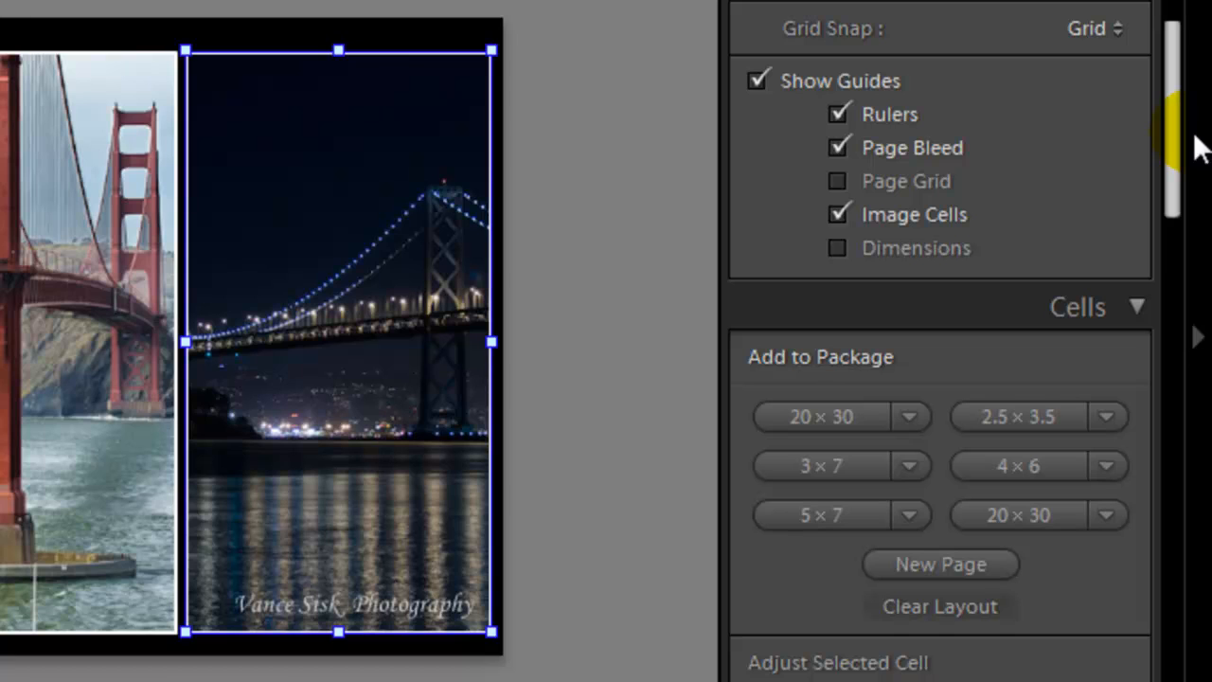
{"action": "left_click_drag", "start_coordinate": [1202, 146], "coordinate": [1173, 7]}
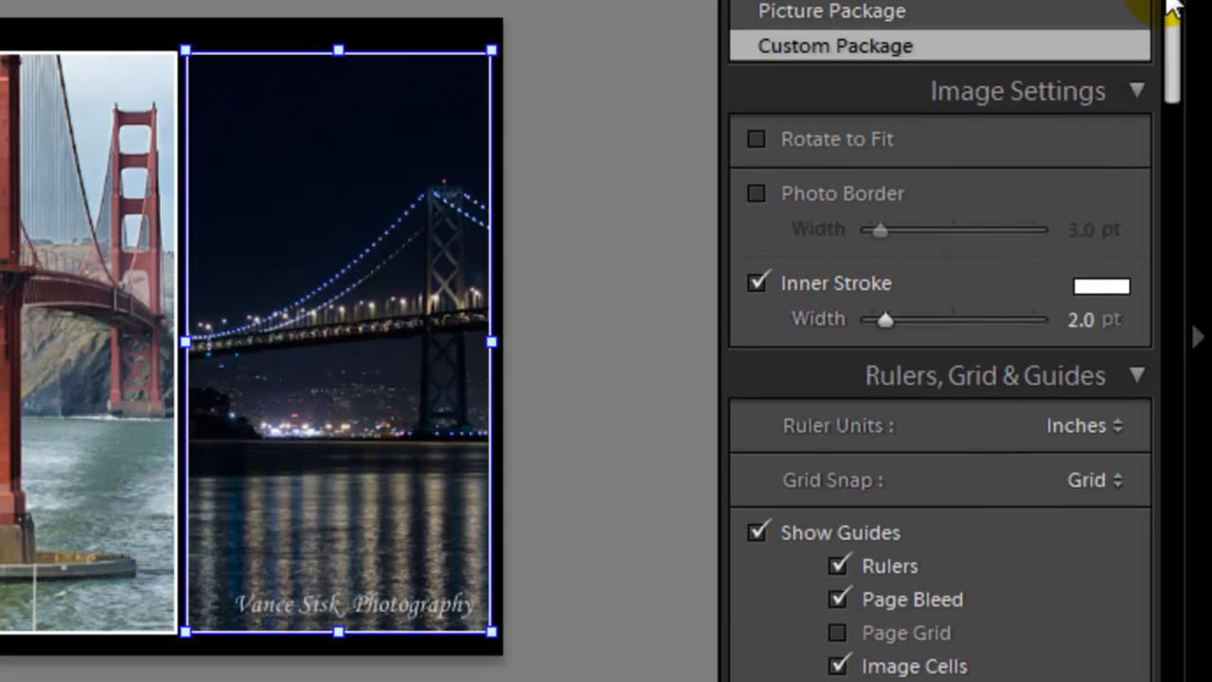
{"action": "left_click", "coordinate": [755, 193]}
{"action": "left_click", "coordinate": [755, 193]}
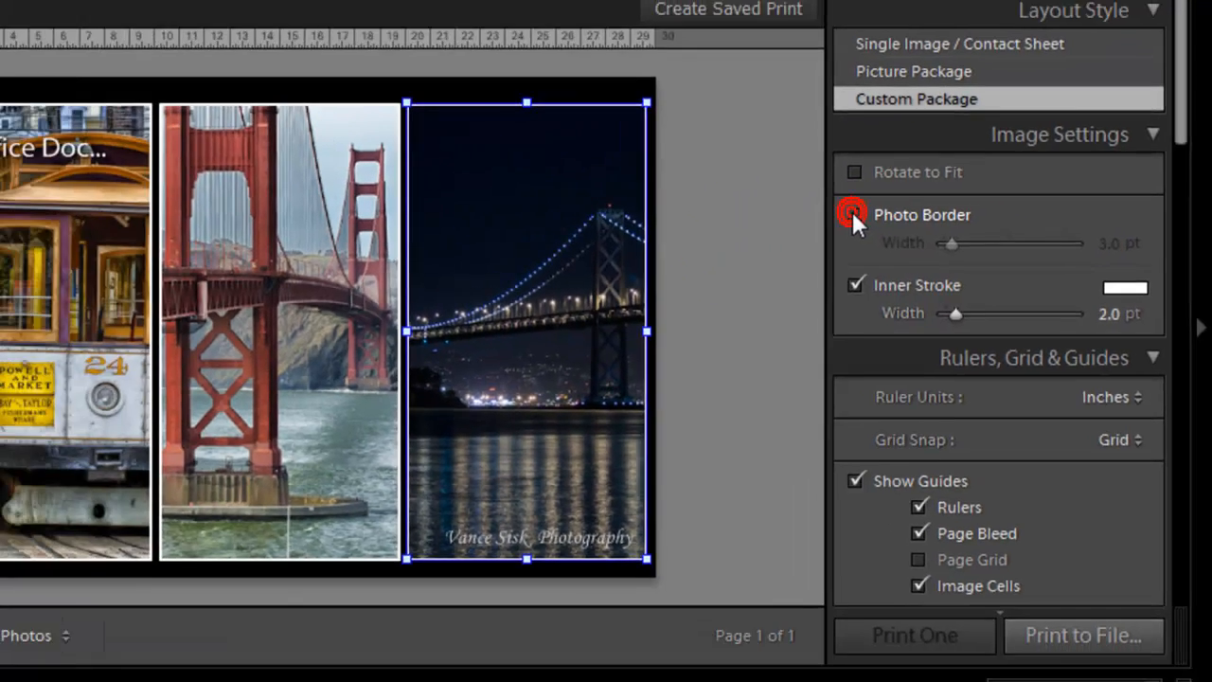
{"action": "left_click", "coordinate": [758, 282]}
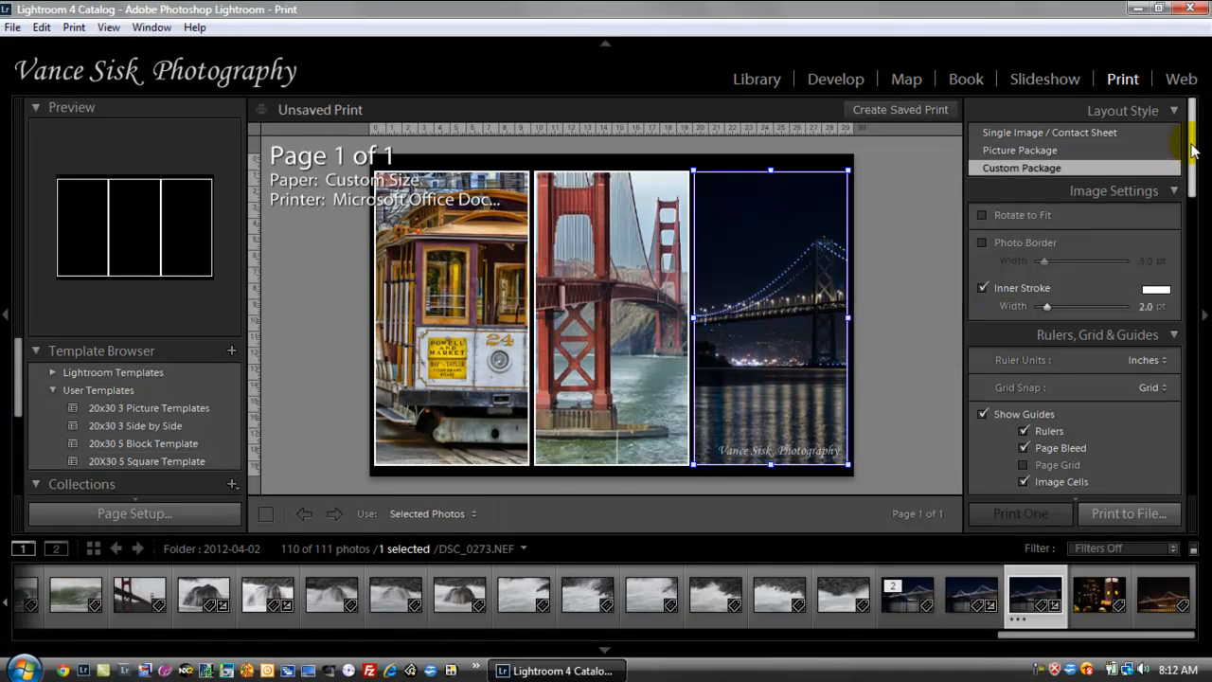
Step: Examine the available ruler units, the guide options and the cell package sizes without changing them
{"action": "left_click_drag", "start_coordinate": [1194, 149], "coordinate": [1198, 185]}
{"action": "left_click", "coordinate": [1150, 224]}
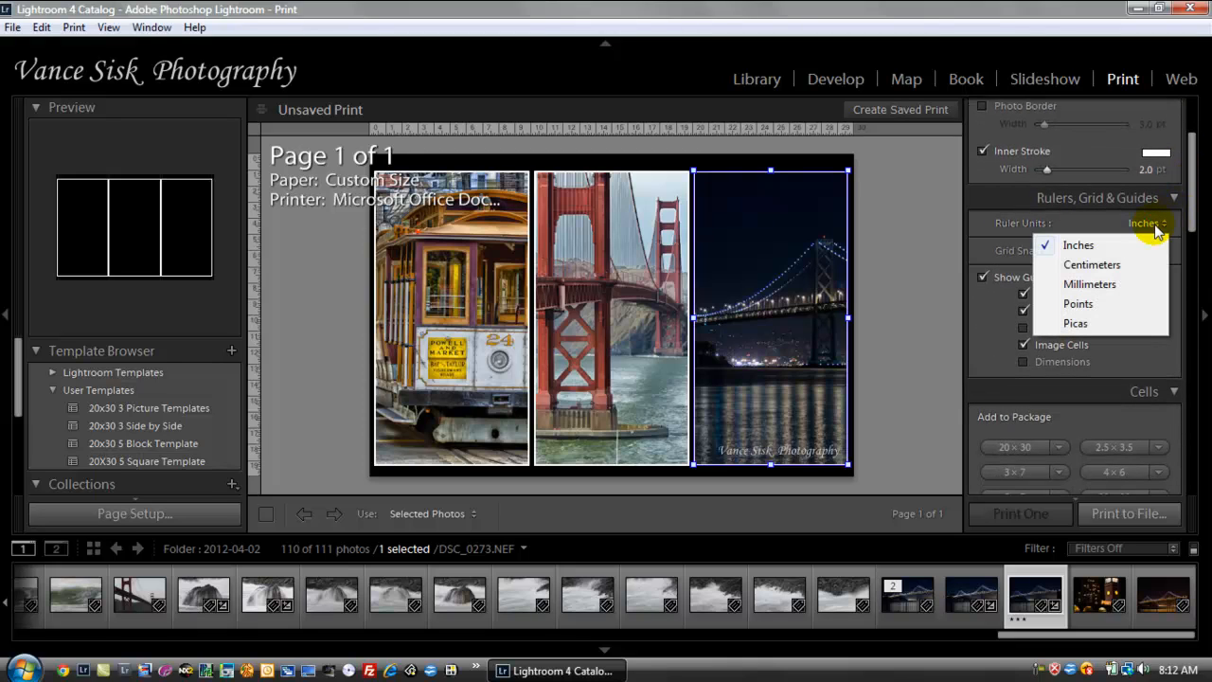
{"action": "left_click", "coordinate": [1081, 225]}
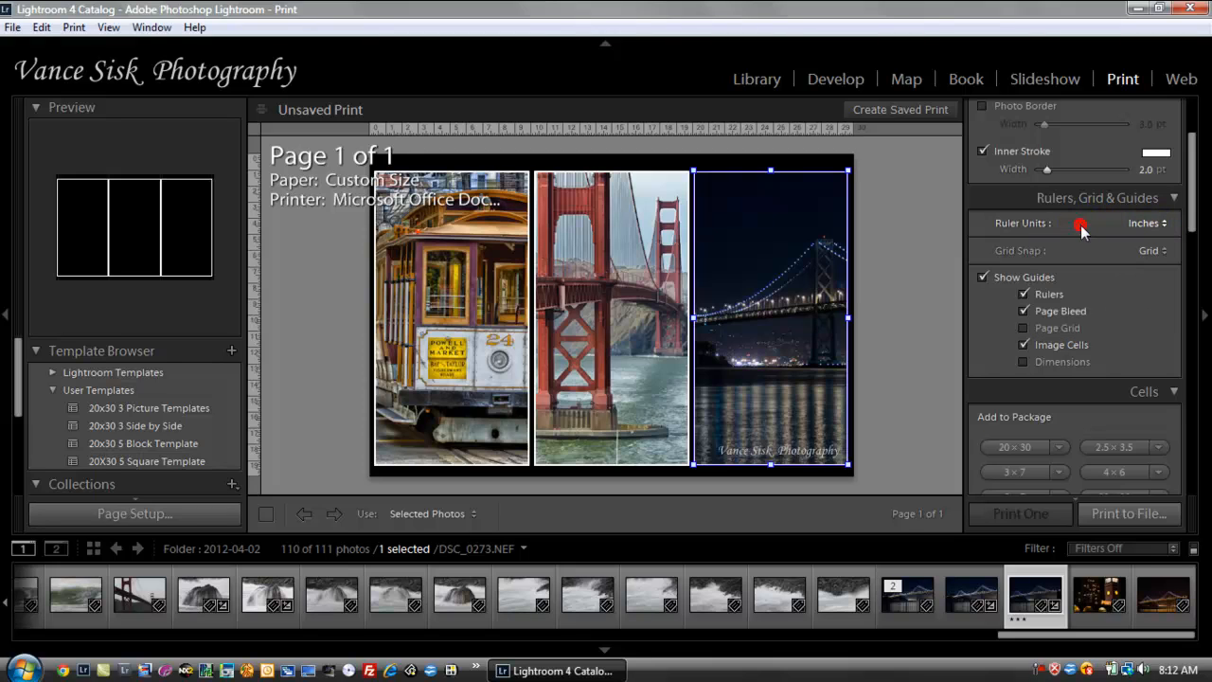
{"action": "left_click", "coordinate": [1195, 210]}
{"action": "scroll", "coordinate": [1198, 241], "scroll_direction": "down", "scroll_amount": 2}
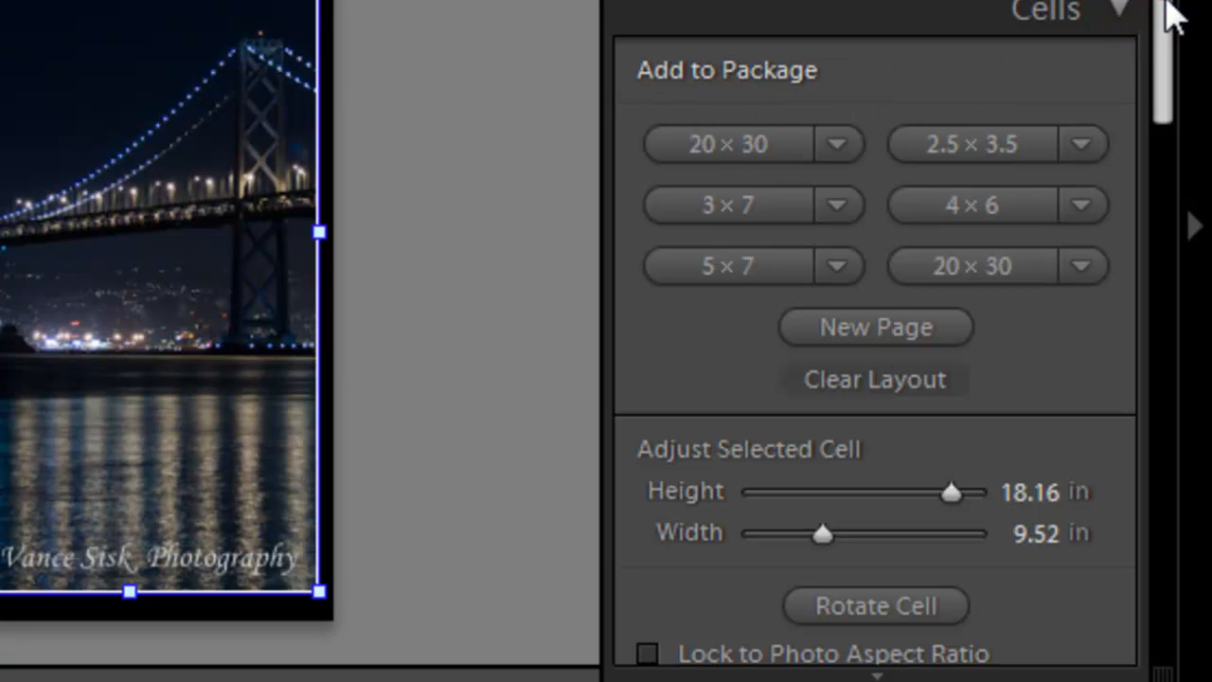
Step: Hide the identity plate on the page and show it again
{"action": "left_click_drag", "start_coordinate": [1169, 13], "coordinate": [1180, 109]}
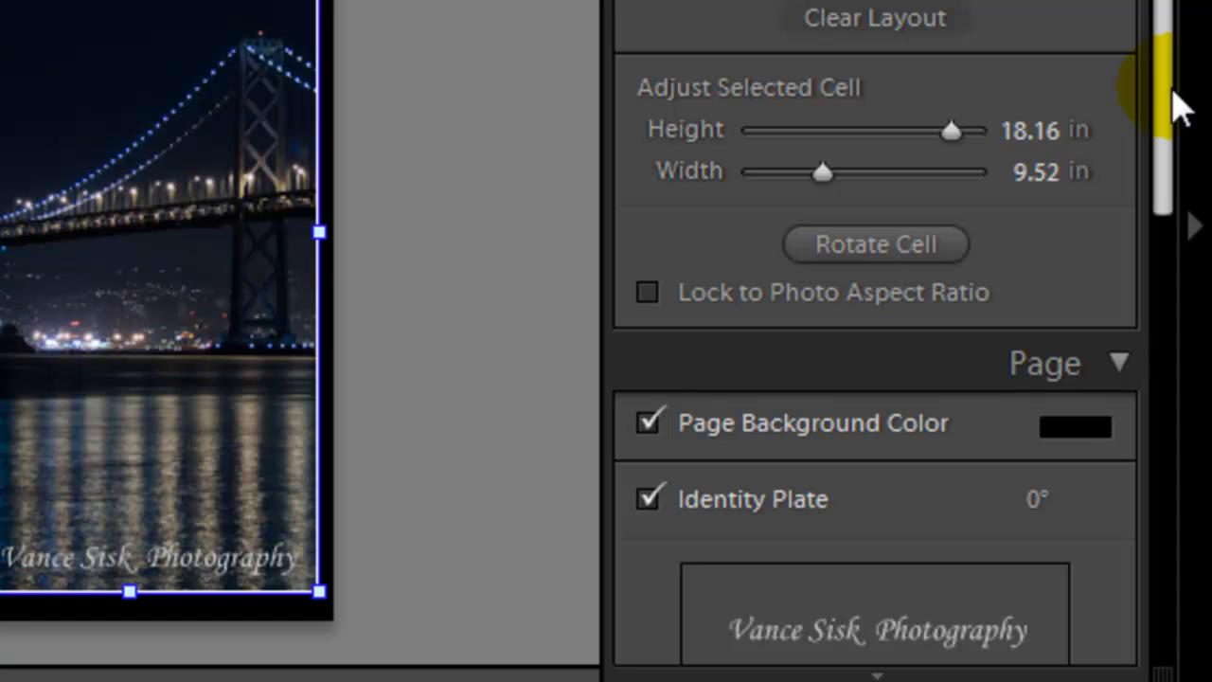
{"action": "left_click_drag", "start_coordinate": [1165, 96], "coordinate": [1171, 188]}
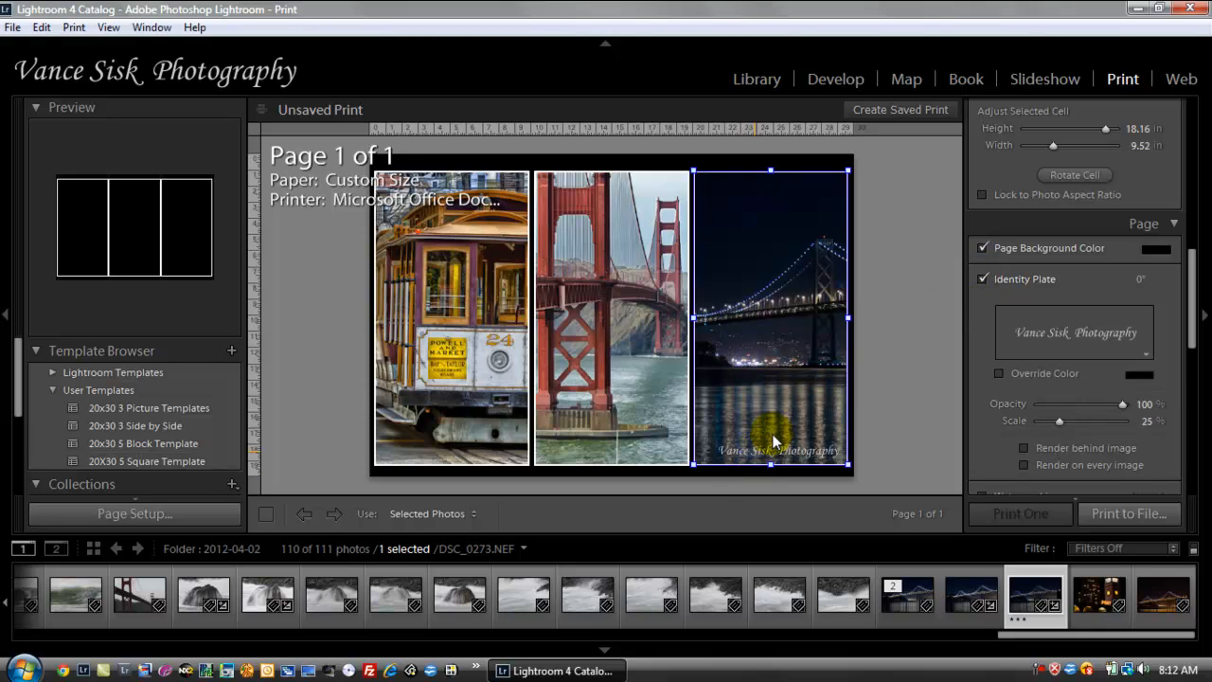
{"action": "left_click", "coordinate": [982, 279]}
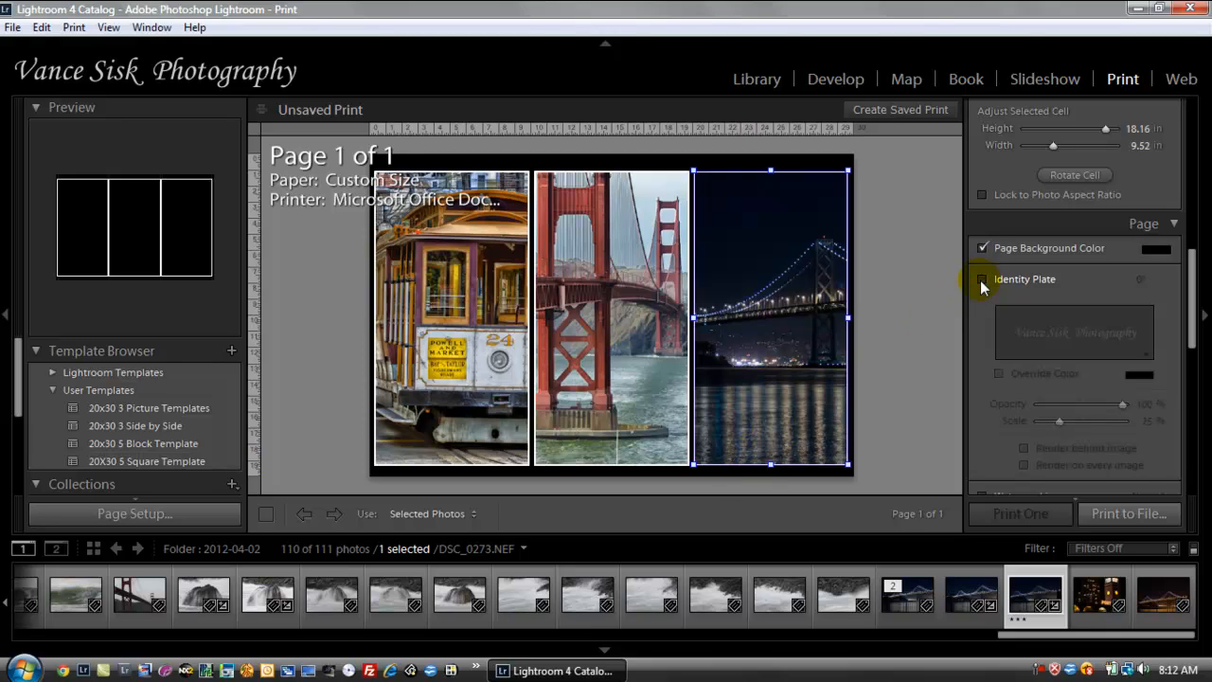
{"action": "left_click", "coordinate": [981, 280]}
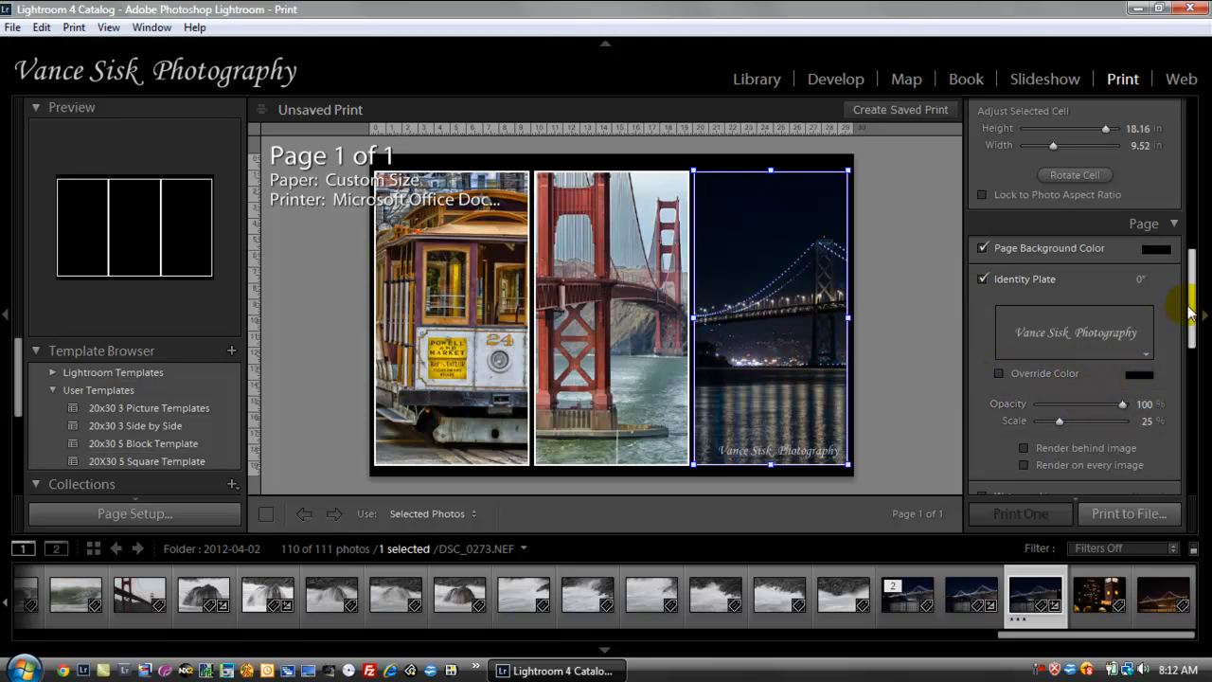
Step: Enable watermarking, check the list of available watermarks, and disable watermarking again
{"action": "left_click_drag", "start_coordinate": [1192, 315], "coordinate": [1197, 364]}
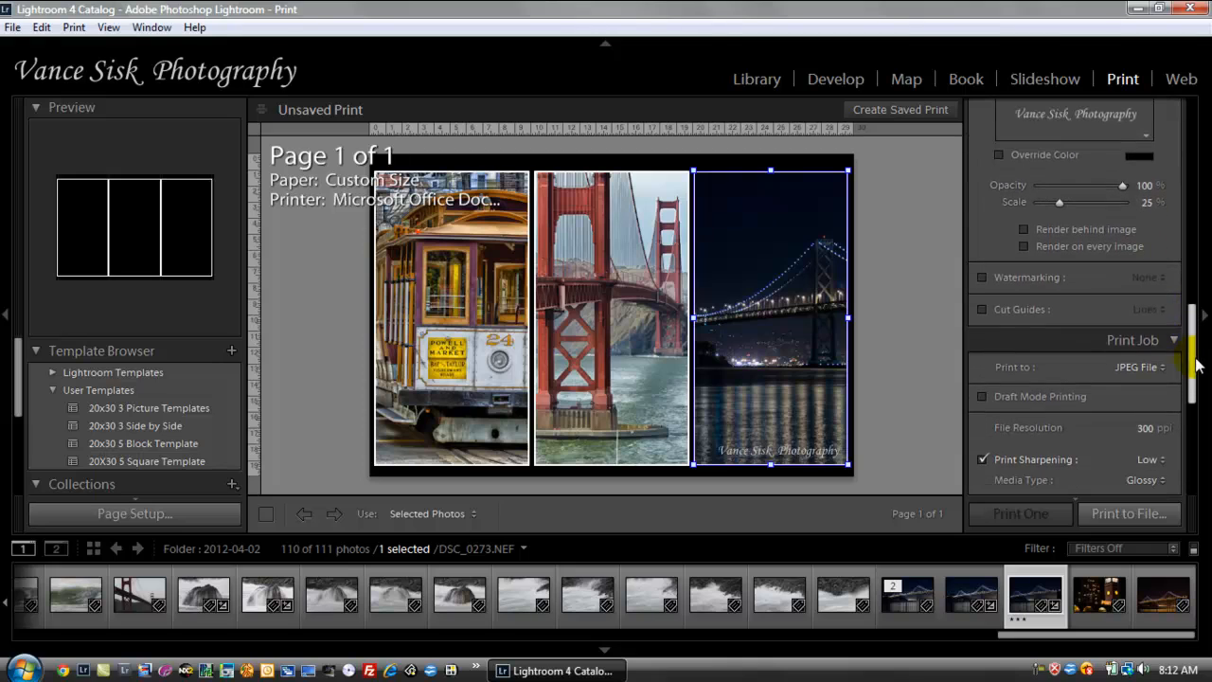
{"action": "left_click", "coordinate": [983, 278]}
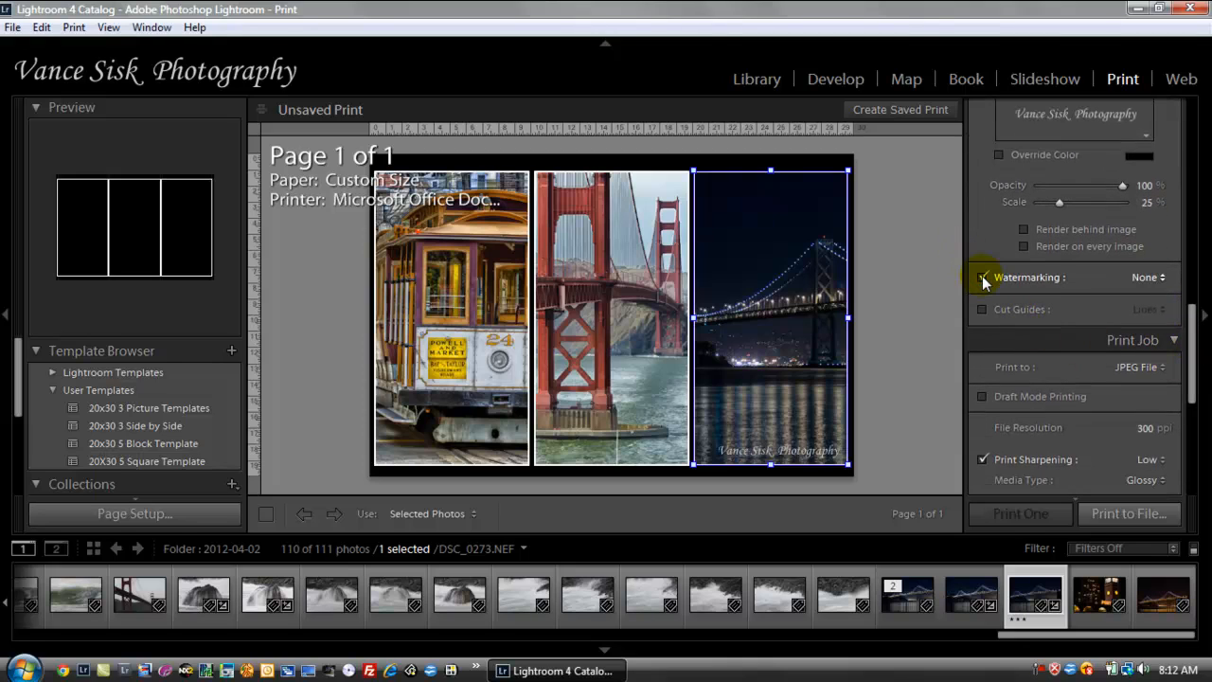
{"action": "left_click", "coordinate": [1148, 278]}
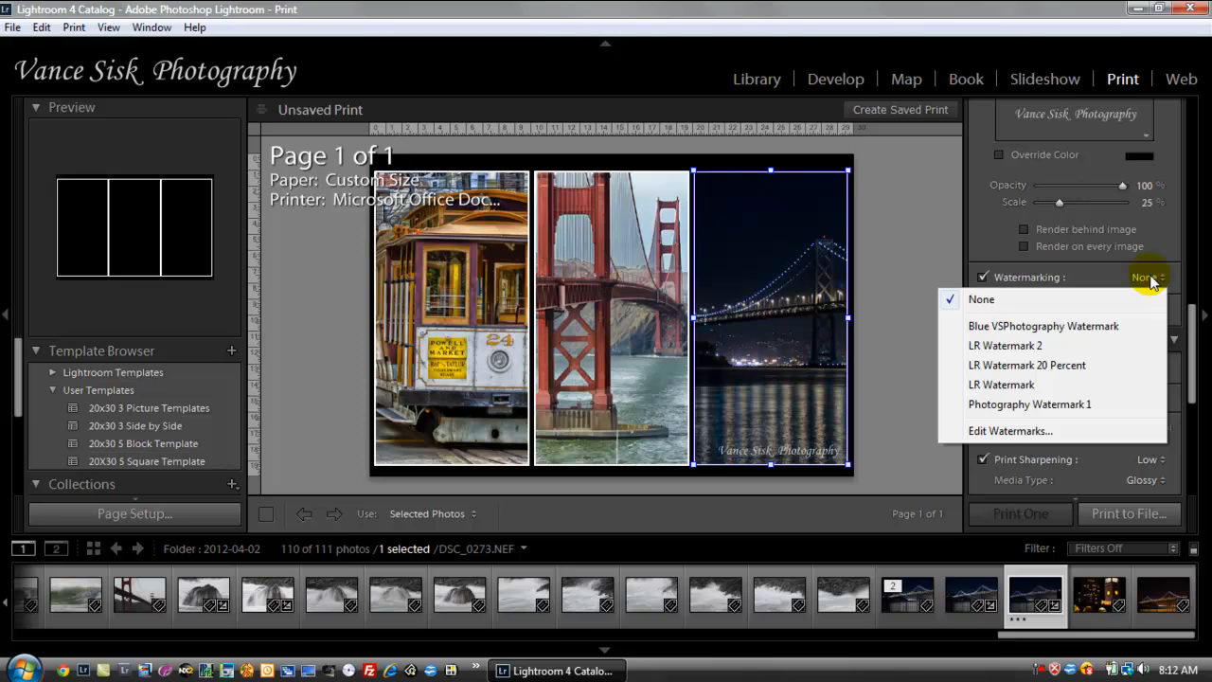
{"action": "left_click", "coordinate": [983, 280]}
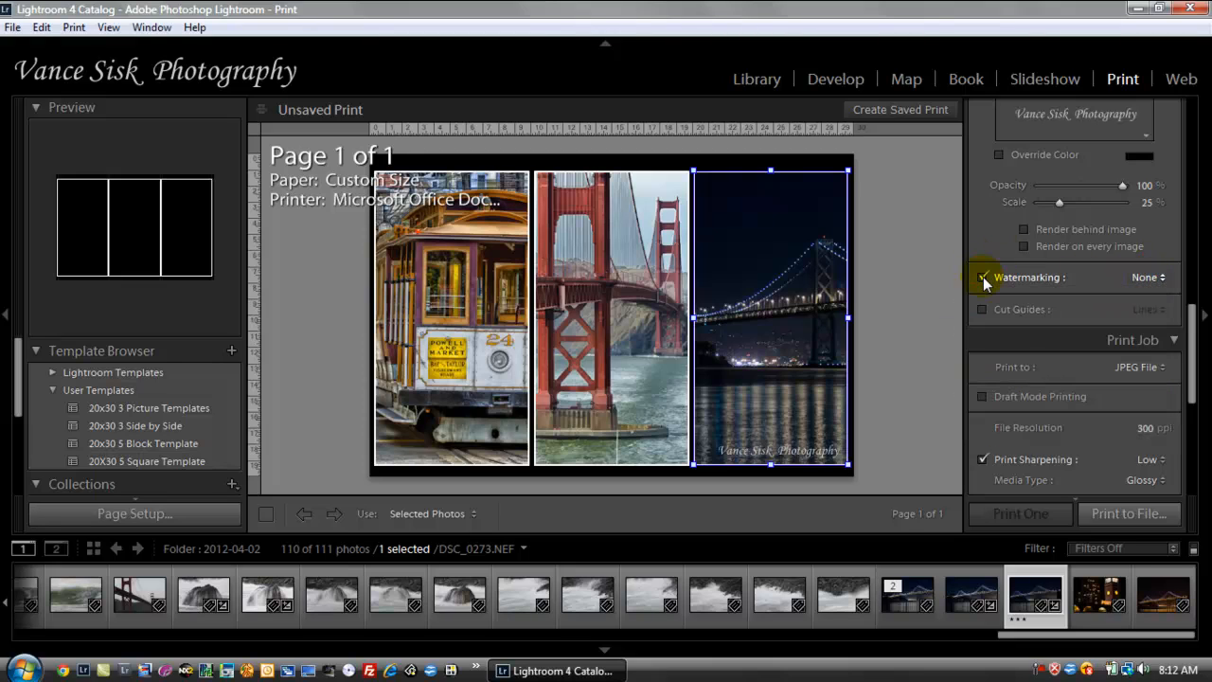
{"action": "left_click", "coordinate": [983, 278]}
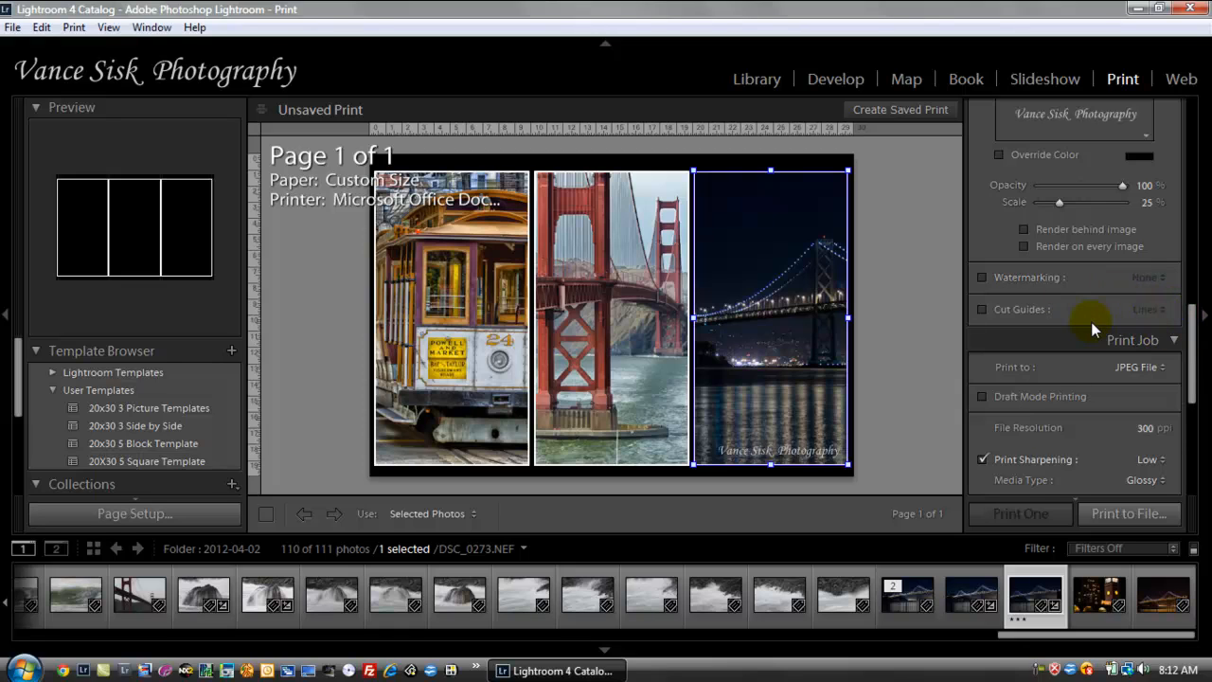
Step: Review the Print Job settings for output type, resolution, sharpening, JPEG quality, file dimensions and color profile
{"action": "left_click_drag", "start_coordinate": [1192, 341], "coordinate": [1201, 420]}
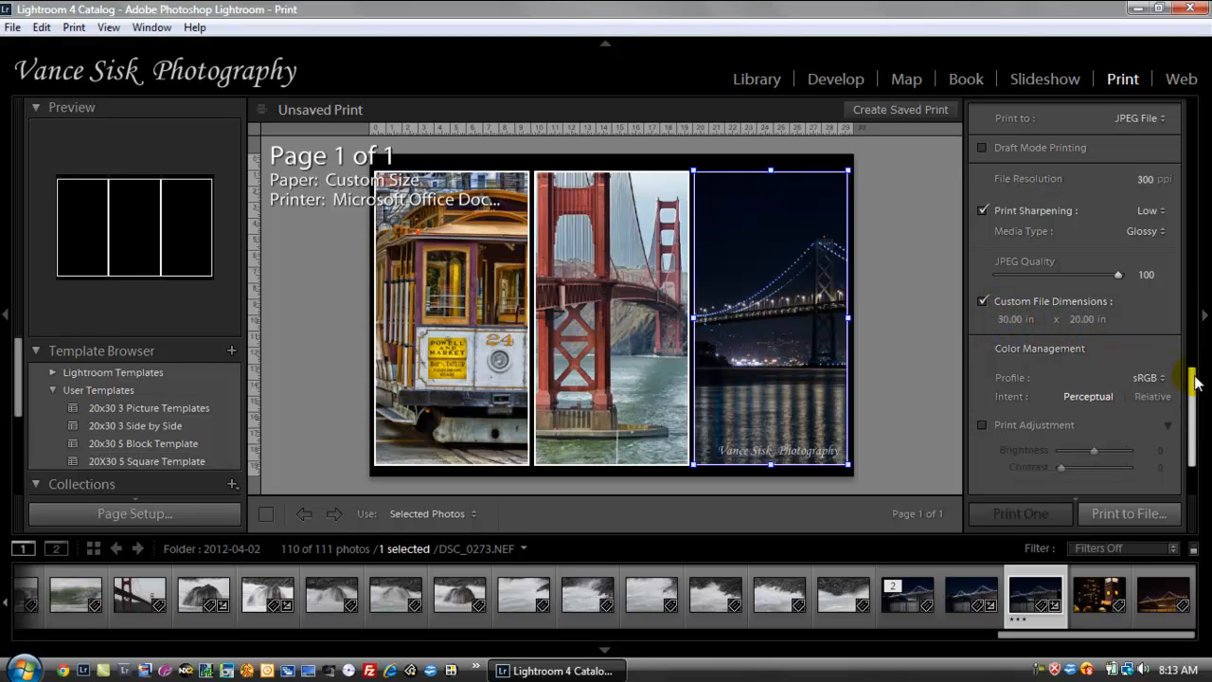
{"action": "left_click_drag", "start_coordinate": [1194, 398], "coordinate": [1173, 87]}
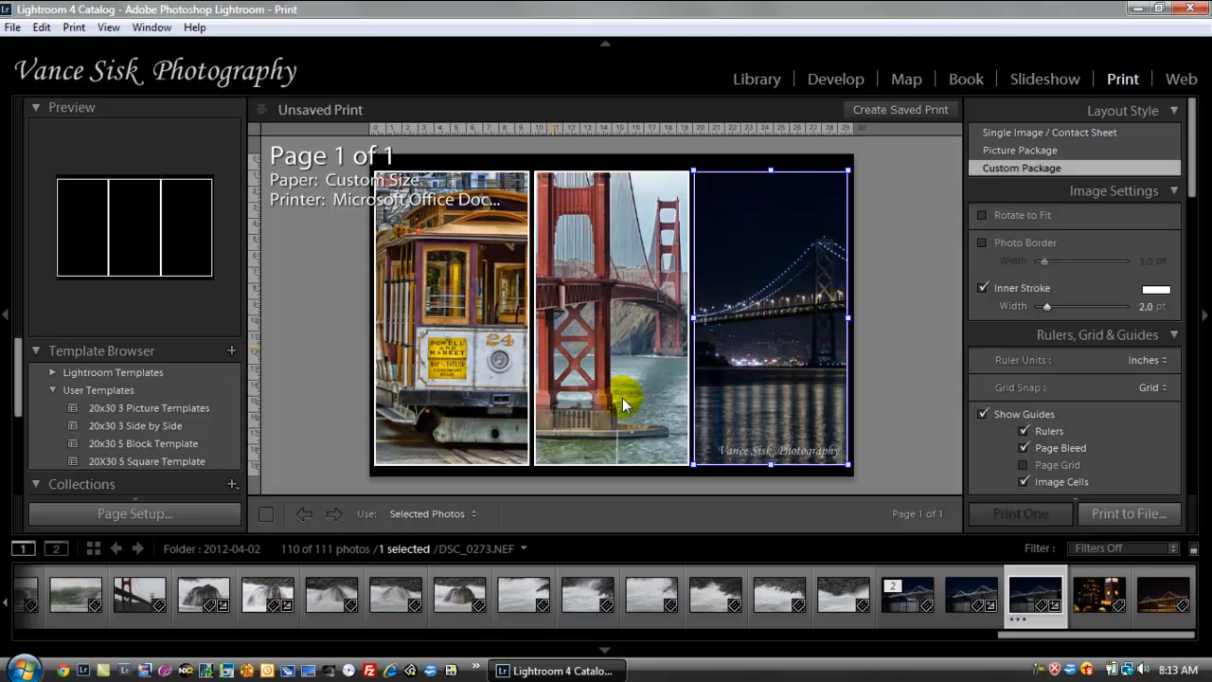
Step: Swap two photos by placing the night bridge DSC_0273.NEF in the middle cell and the red bridge DSC_0233-Edit.tif in the right cell
{"action": "left_click", "coordinate": [1025, 587]}
{"action": "left_click_drag", "start_coordinate": [1025, 587], "coordinate": [620, 332]}
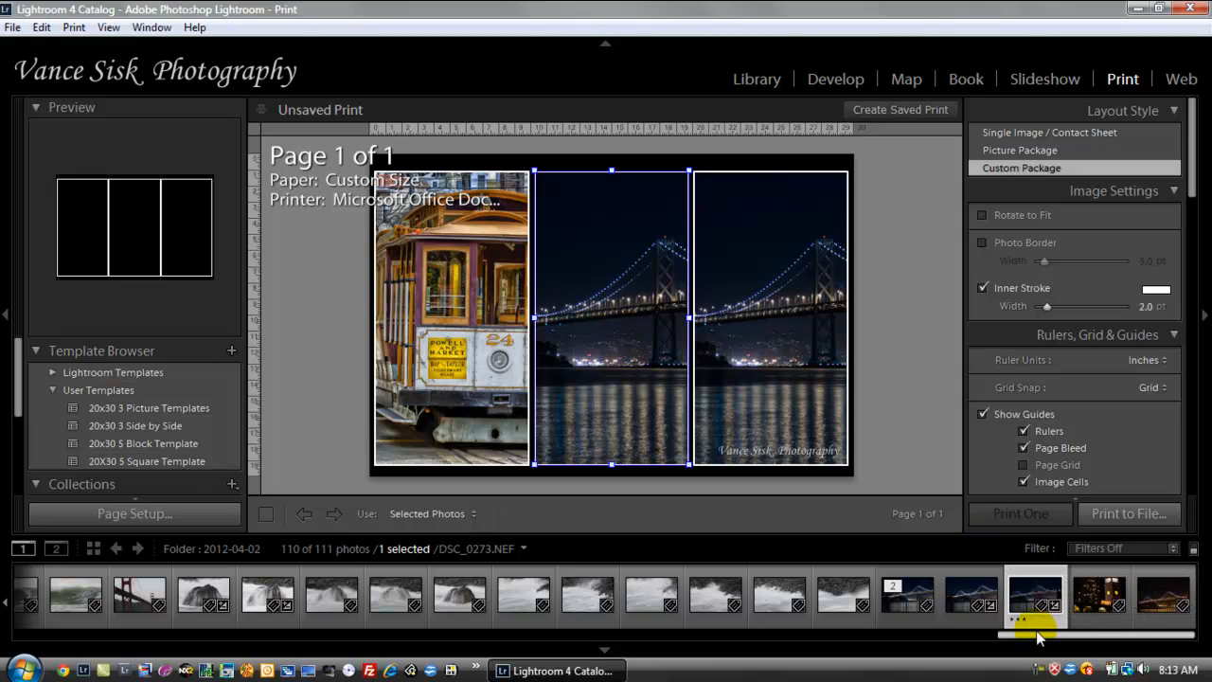
{"action": "left_click_drag", "start_coordinate": [1037, 637], "coordinate": [707, 669]}
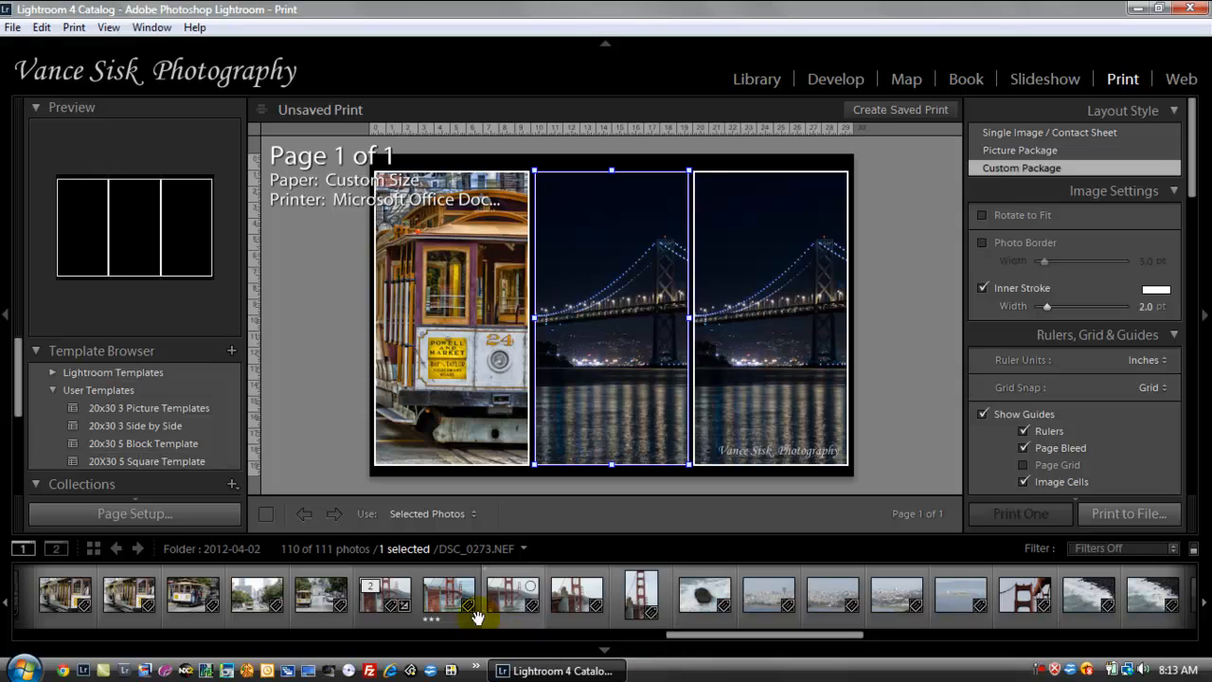
{"action": "left_click_drag", "start_coordinate": [451, 606], "coordinate": [765, 356]}
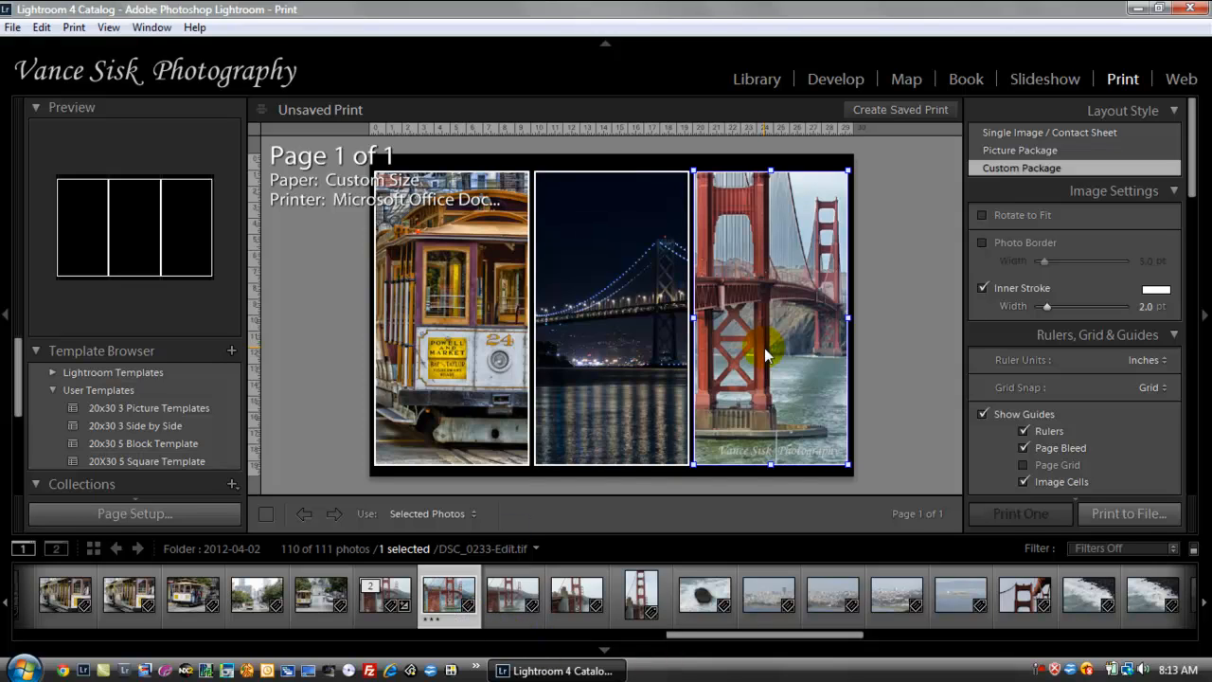